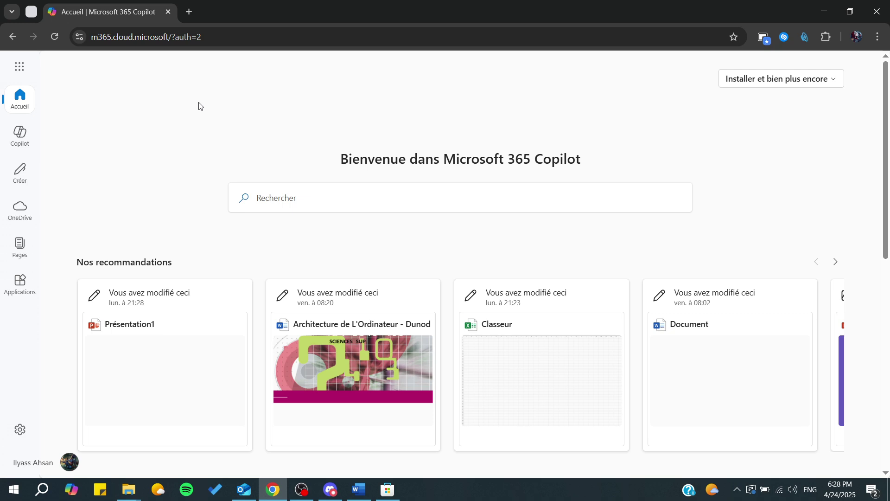
# Step: Show Word's Account page with the Microsoft 365 Apps for enterprise product details
pyautogui.click(358, 489)
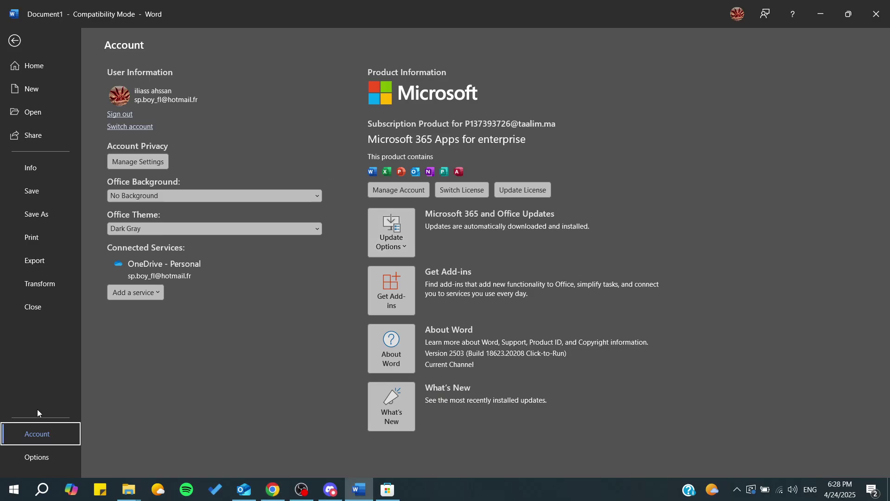
pyautogui.click(9, 38)
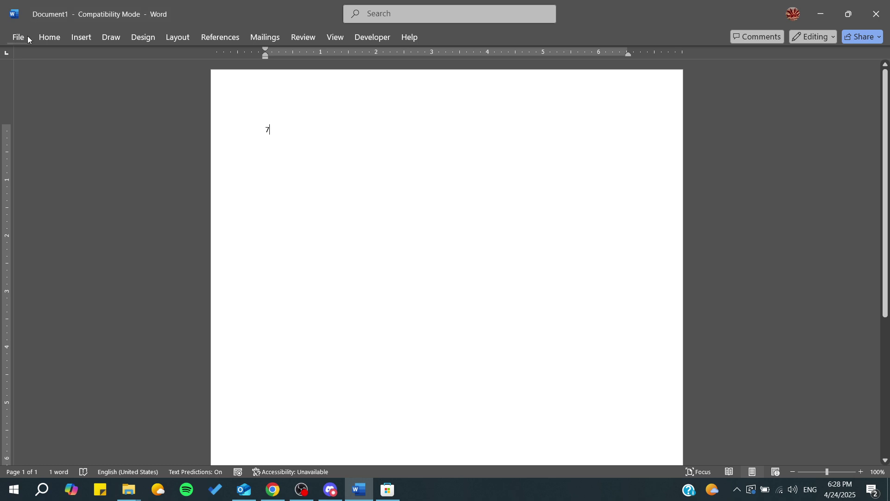
pyautogui.click(18, 39)
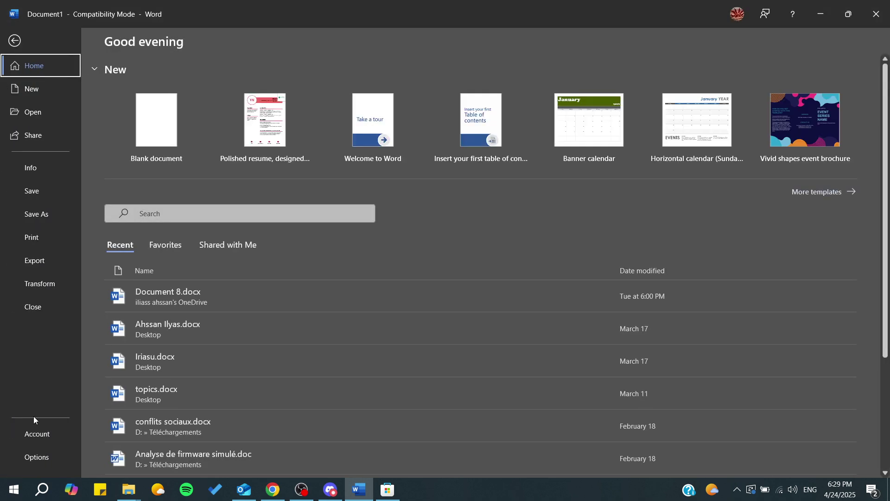
pyautogui.click(31, 437)
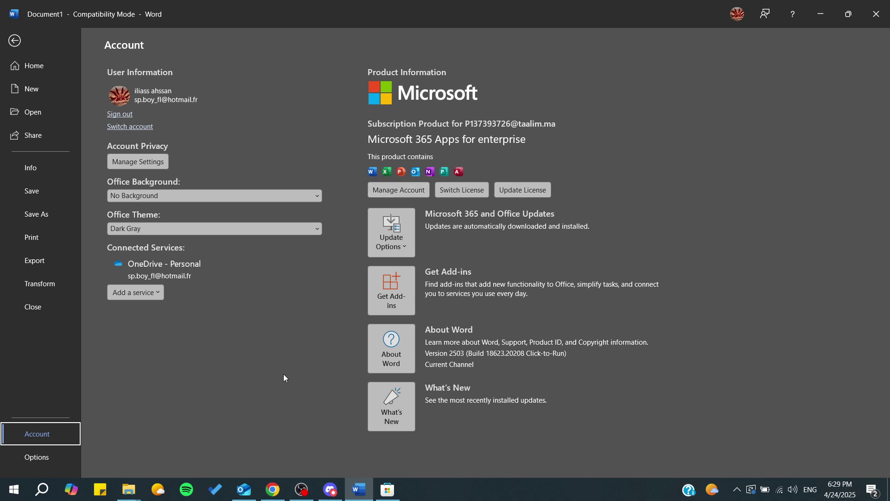
# Step: List the canceled PC Game Pass and Office 365 Famille subscriptions on the Microsoft account site
pyautogui.click(272, 489)
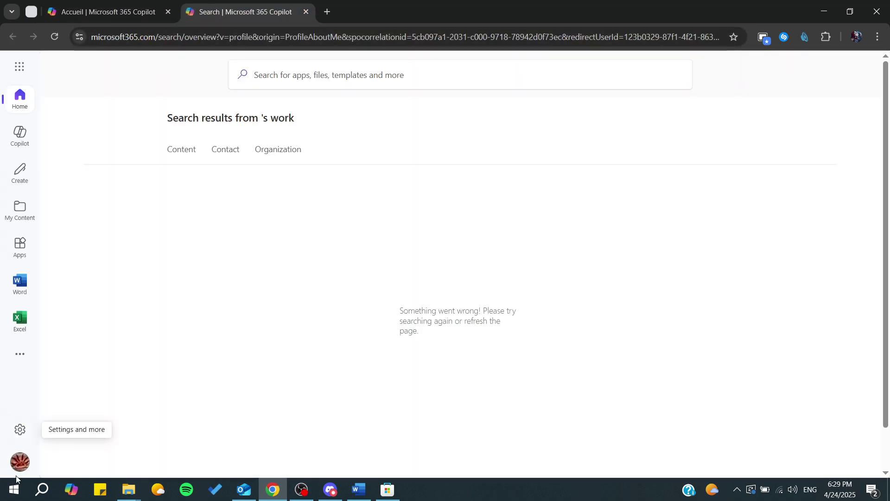
pyautogui.click(23, 461)
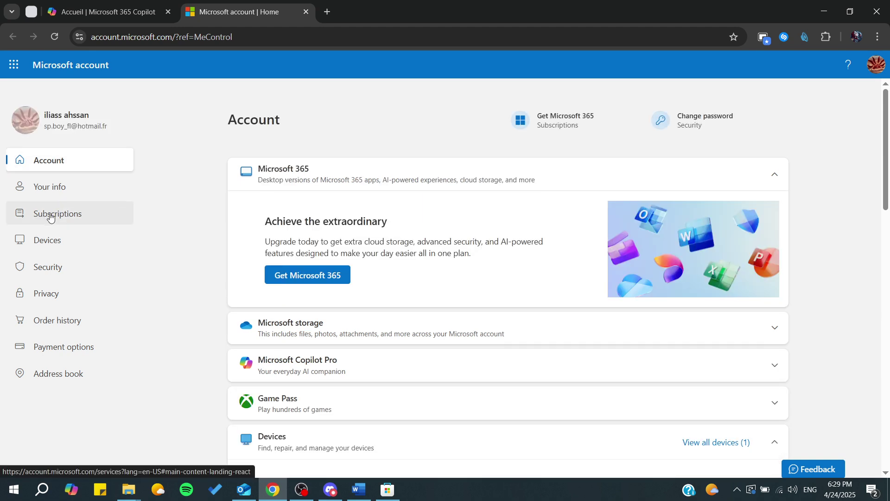
pyautogui.click(44, 216)
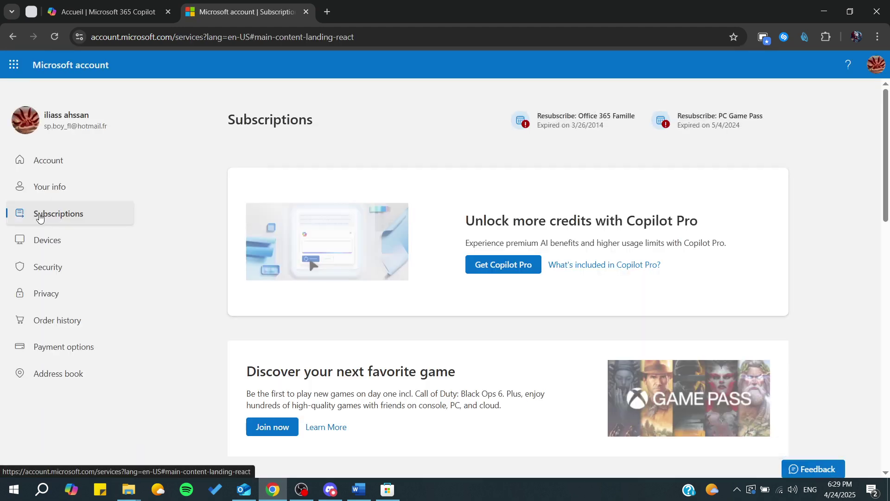
pyautogui.scroll(-5, 192, 307)
pyautogui.scroll(1, 193, 307)
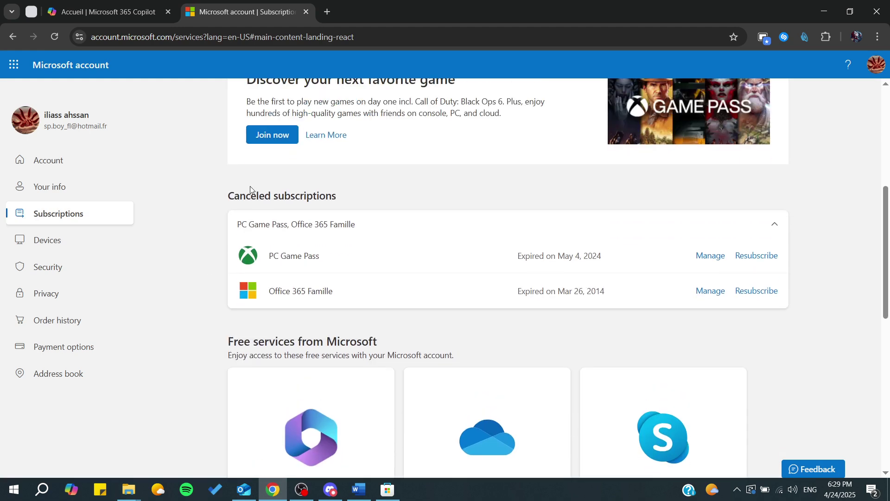
pyautogui.moveTo(235, 195); pyautogui.dragTo(376, 207)
pyautogui.click(378, 202)
pyautogui.click(754, 293)
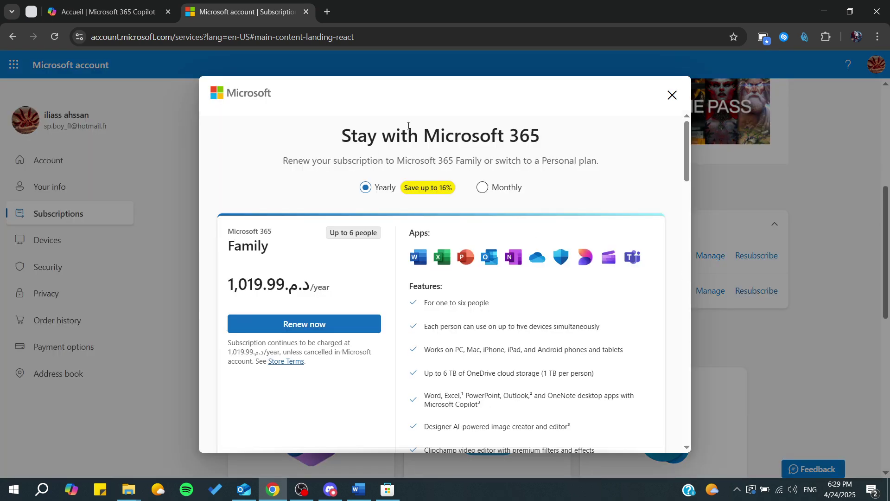
pyautogui.moveTo(362, 138); pyautogui.dragTo(473, 138)
pyautogui.click(364, 173)
pyautogui.doubleClick(359, 160)
pyautogui.scroll(-1, 358, 160)
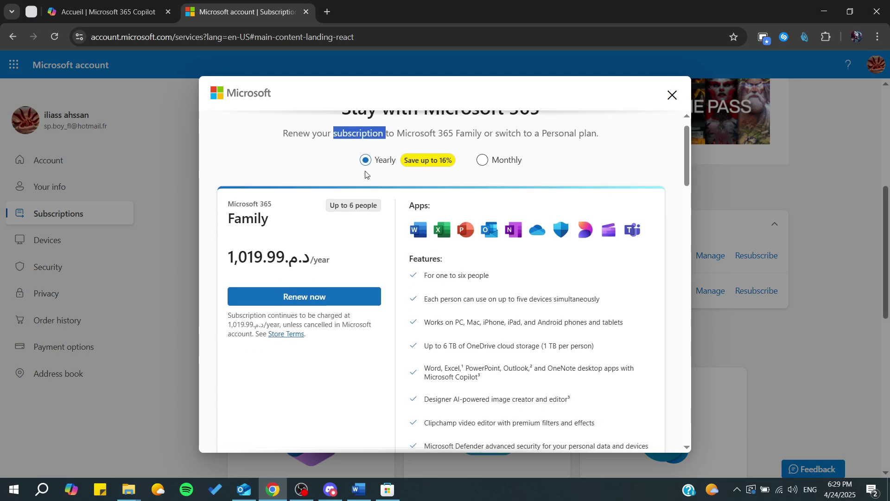
pyautogui.click(491, 162)
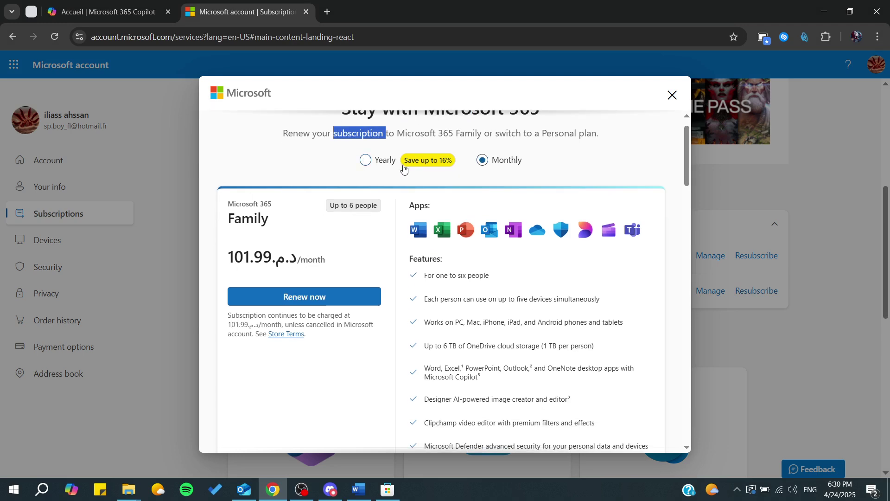
pyautogui.scroll(1, 491, 158)
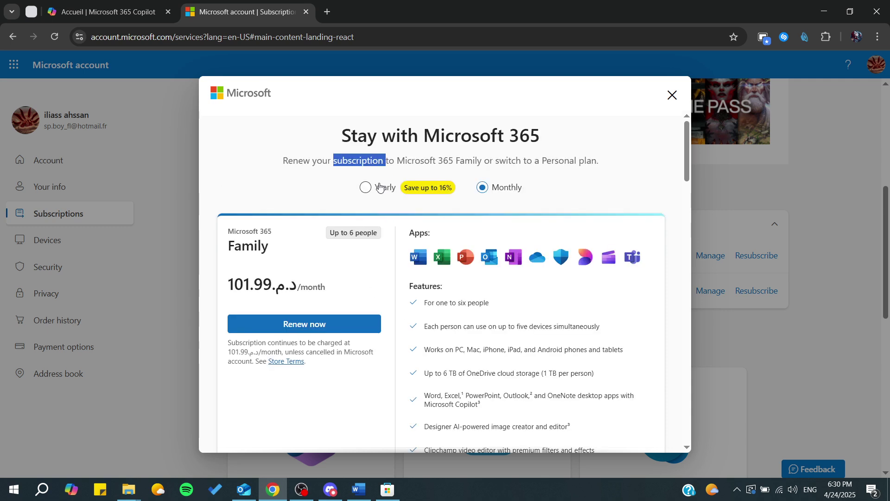
pyautogui.scroll(-1, 443, 223)
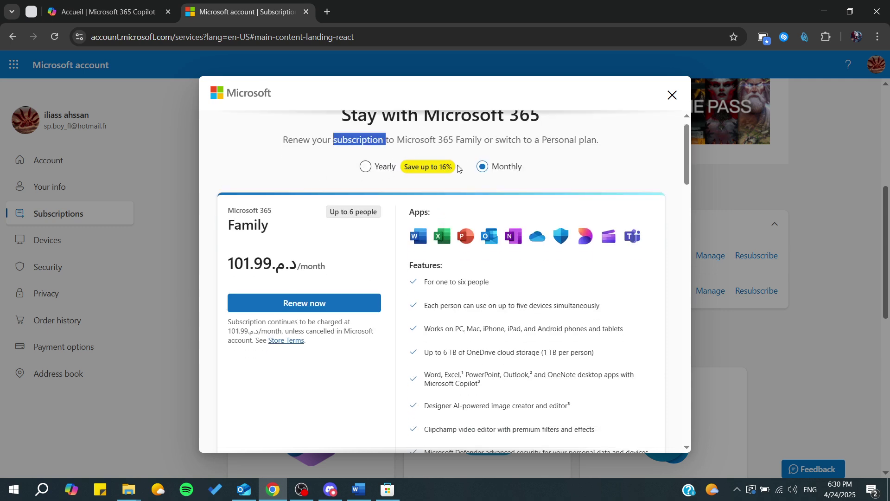
pyautogui.scroll(-2, 472, 202)
pyautogui.scroll(-3, 473, 202)
pyautogui.scroll(-2, 349, 328)
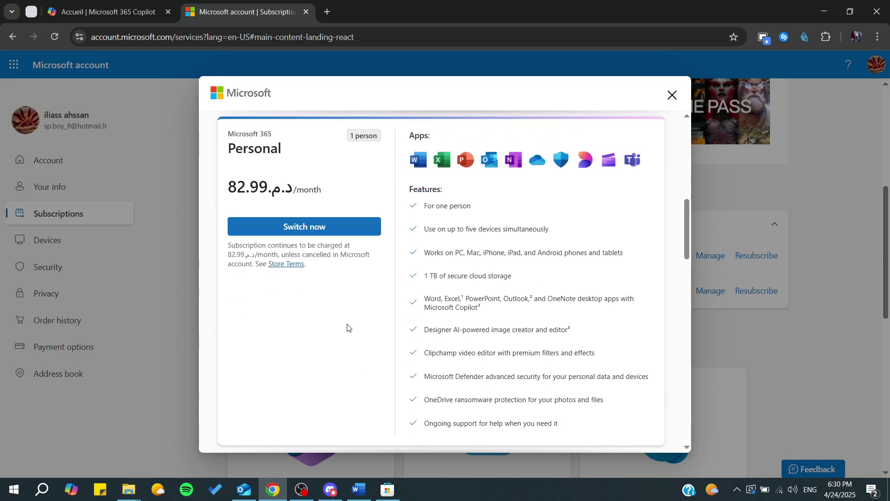
pyautogui.scroll(-4, 324, 281)
pyautogui.scroll(-4, 327, 272)
pyautogui.scroll(-3, 327, 272)
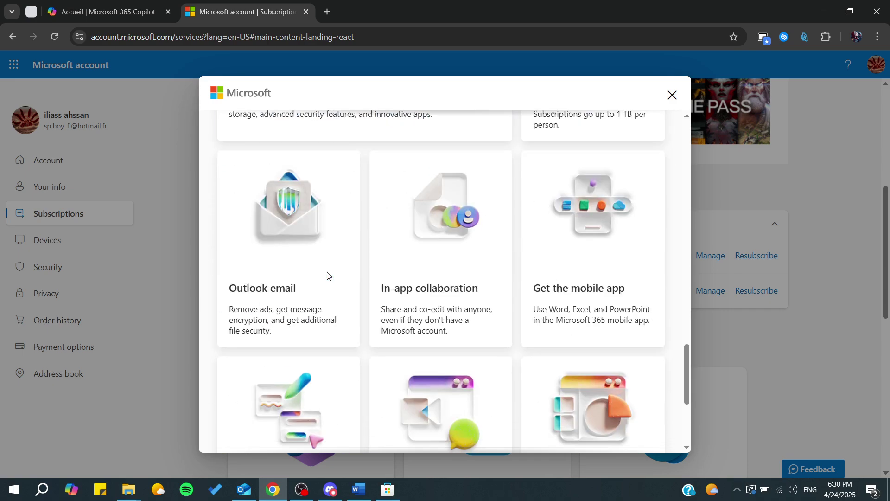
pyautogui.scroll(-3, 327, 276)
pyautogui.scroll(5, 517, 220)
pyautogui.scroll(5, 519, 219)
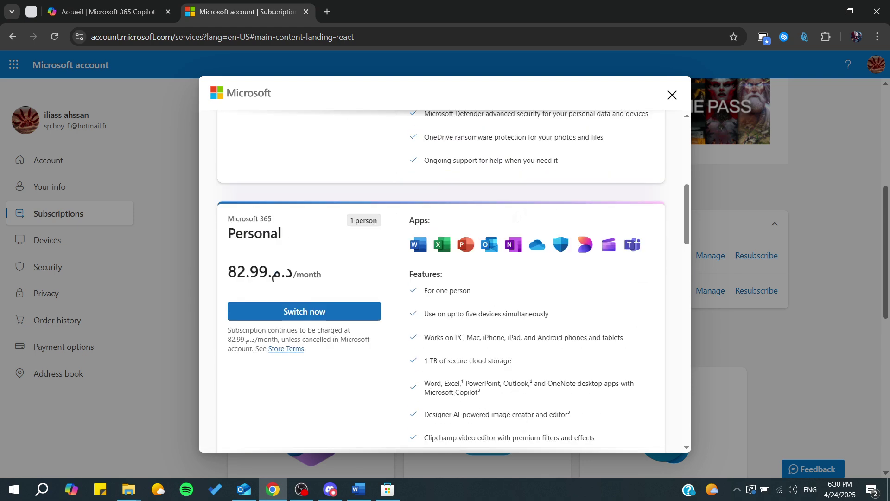
pyautogui.scroll(1, 519, 218)
pyautogui.click(673, 95)
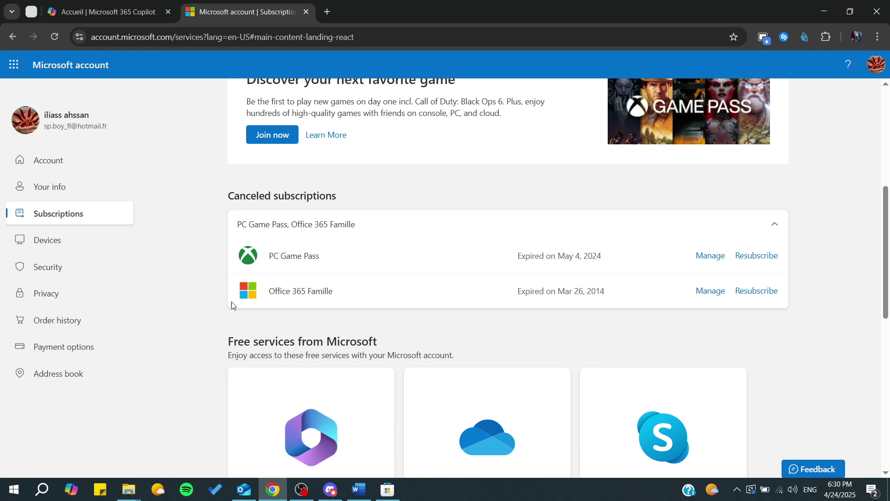
pyautogui.click(357, 490)
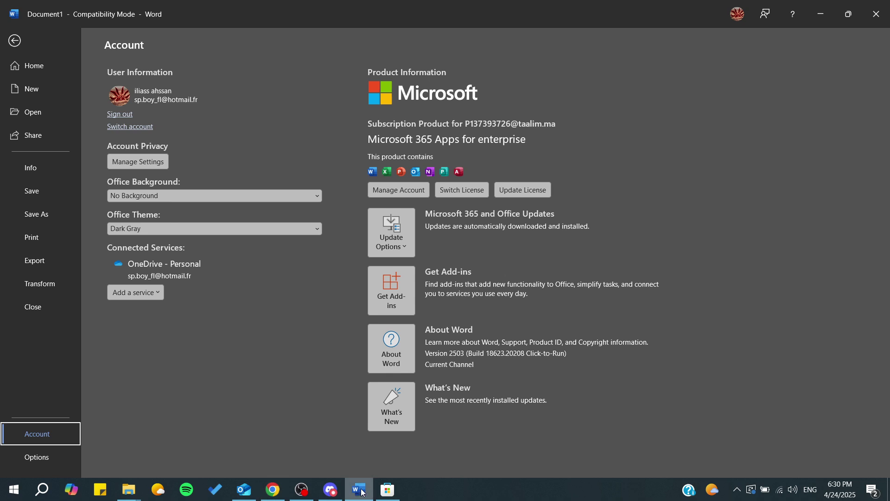
pyautogui.click(359, 489)
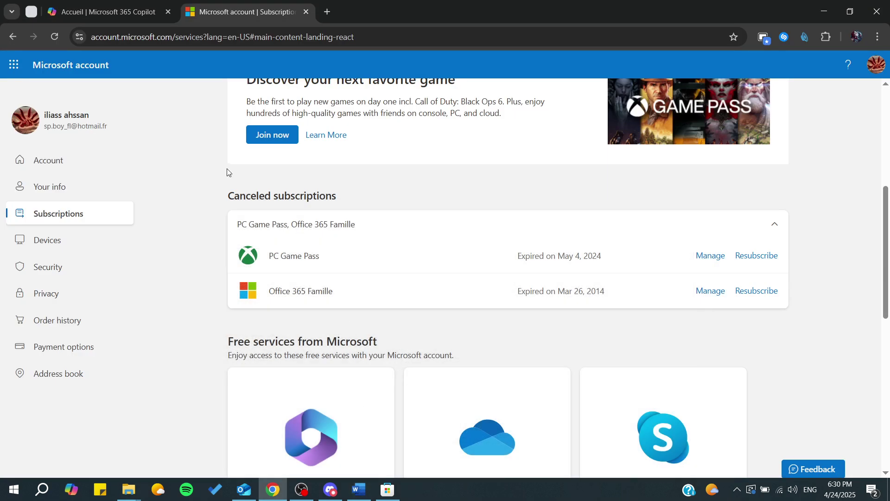